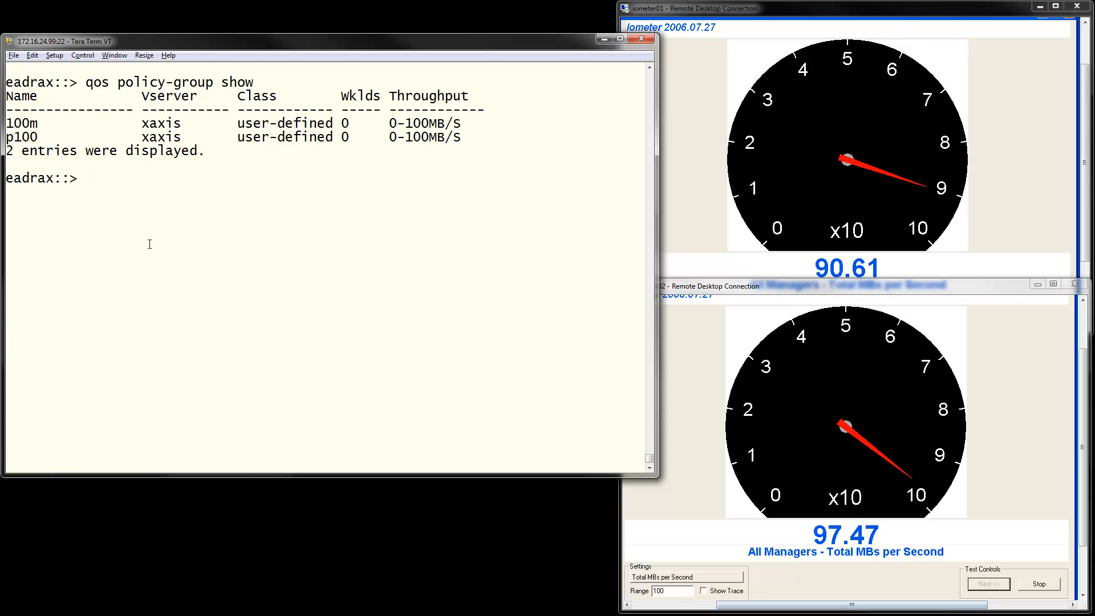
# Step: List the existing QoS policy groups with the abbreviated command "q p s"
pyautogui.write('q ')
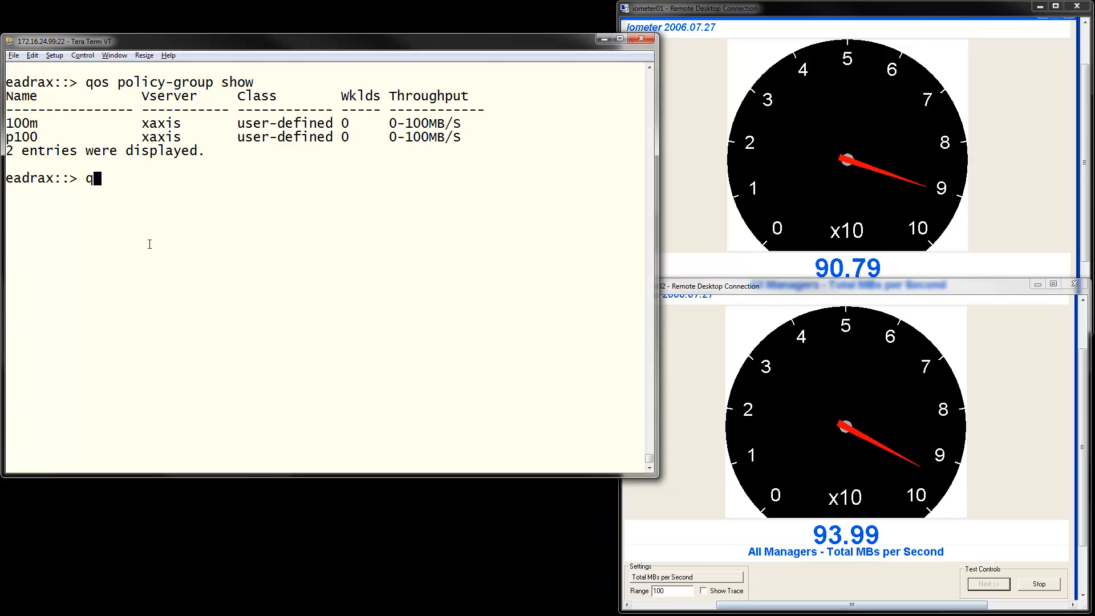
pyautogui.write('p s')
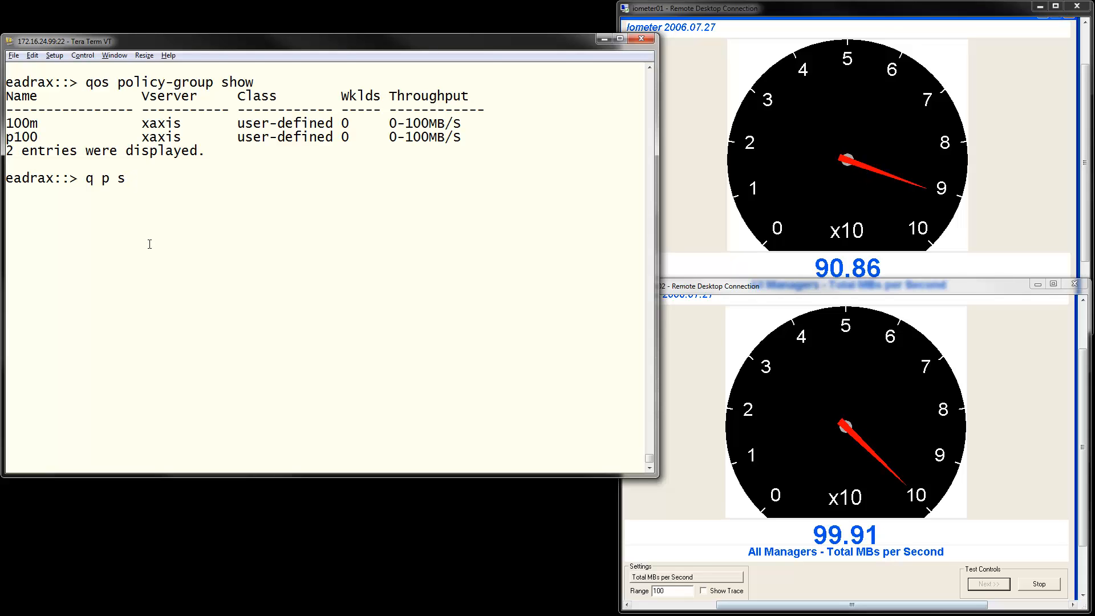
pyautogui.press('Return')
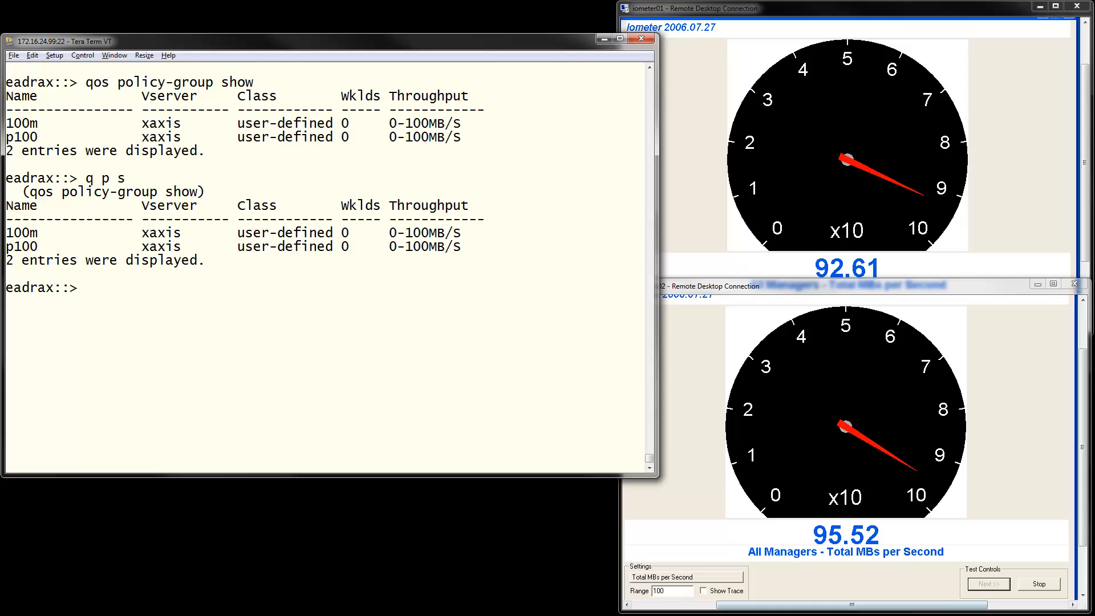
# Step: Create QoS policy group vm1 on vserver xaxis with a maximum throughput of 20mb/s
pyautogui.hotkey('alt', 'Tab')
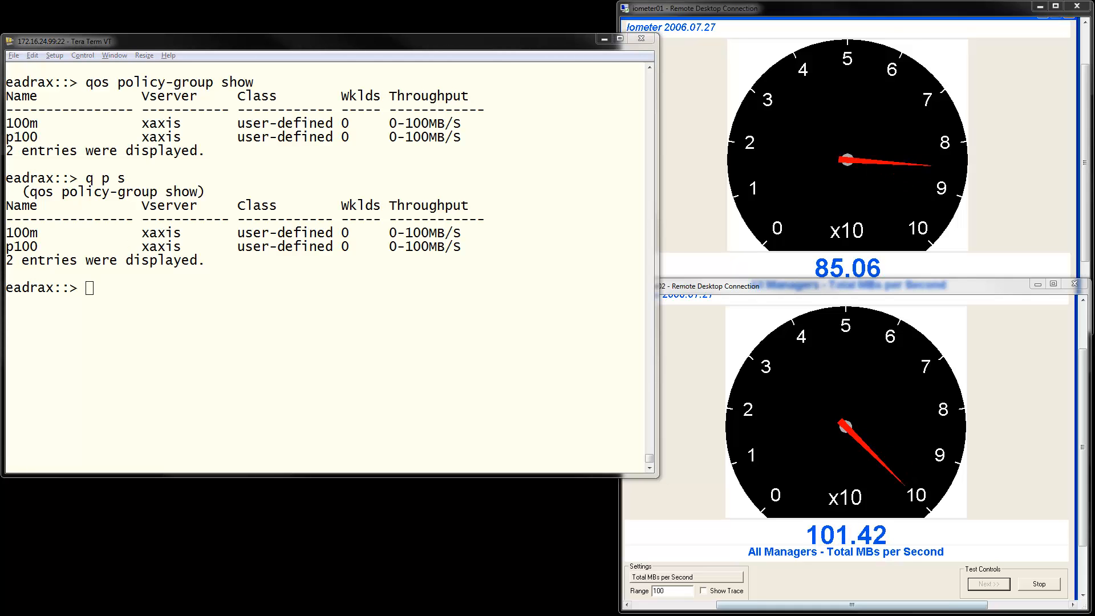
pyautogui.rightClick(315, 283)
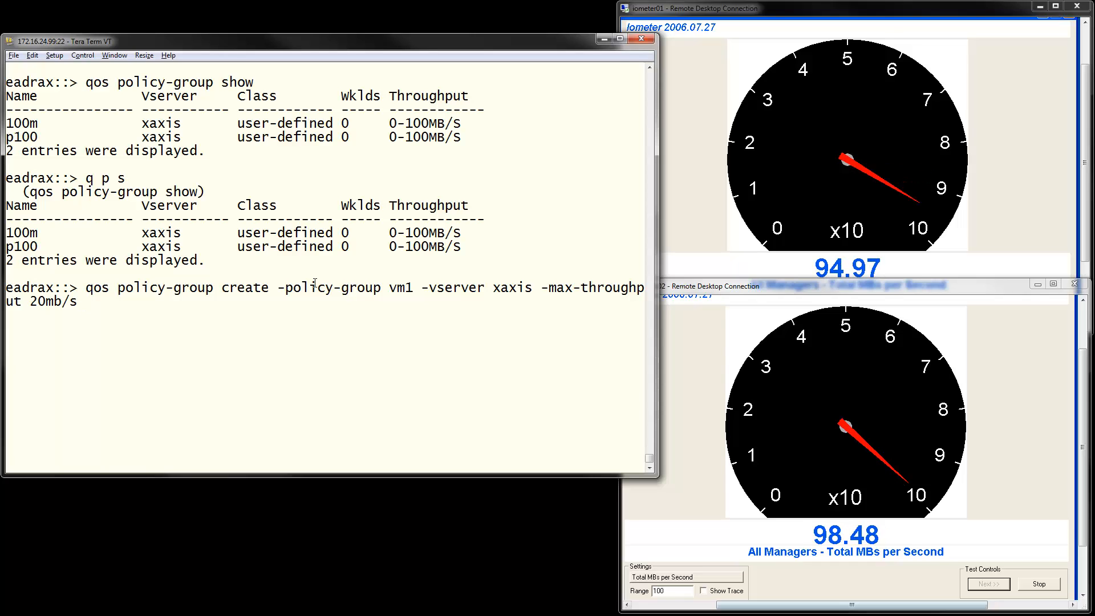
pyautogui.press('Return')
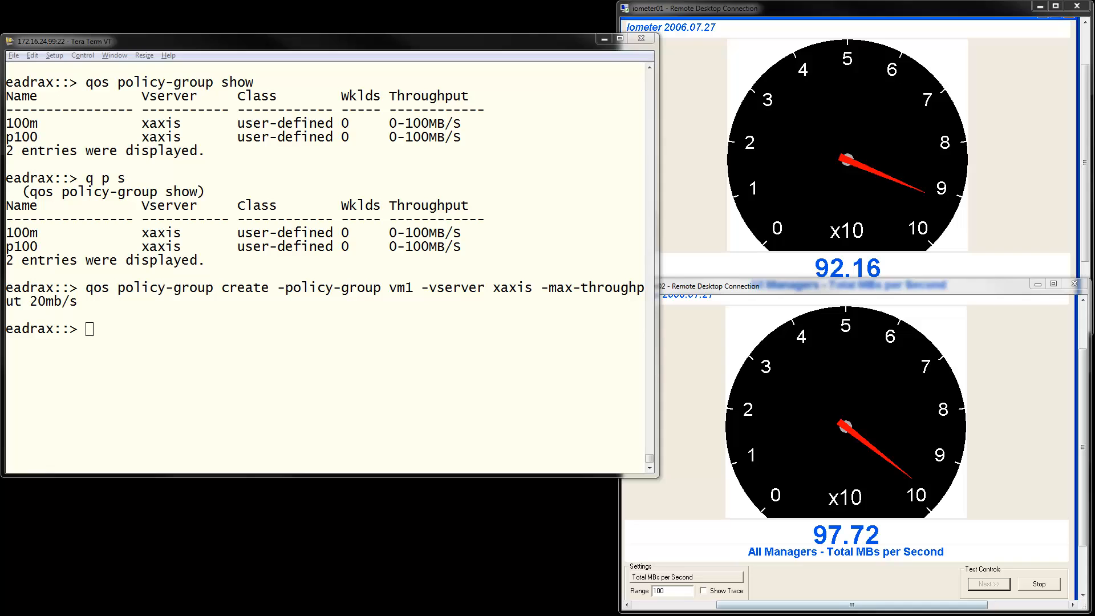
# Step: Assign /Iometer01/Iometer01-flat.vmdk and /Iometer02/Iometer02-flat.vmdk on volume ds1 of vserver xaxis to QoS policy group vm1
pyautogui.rightClick(103, 313)
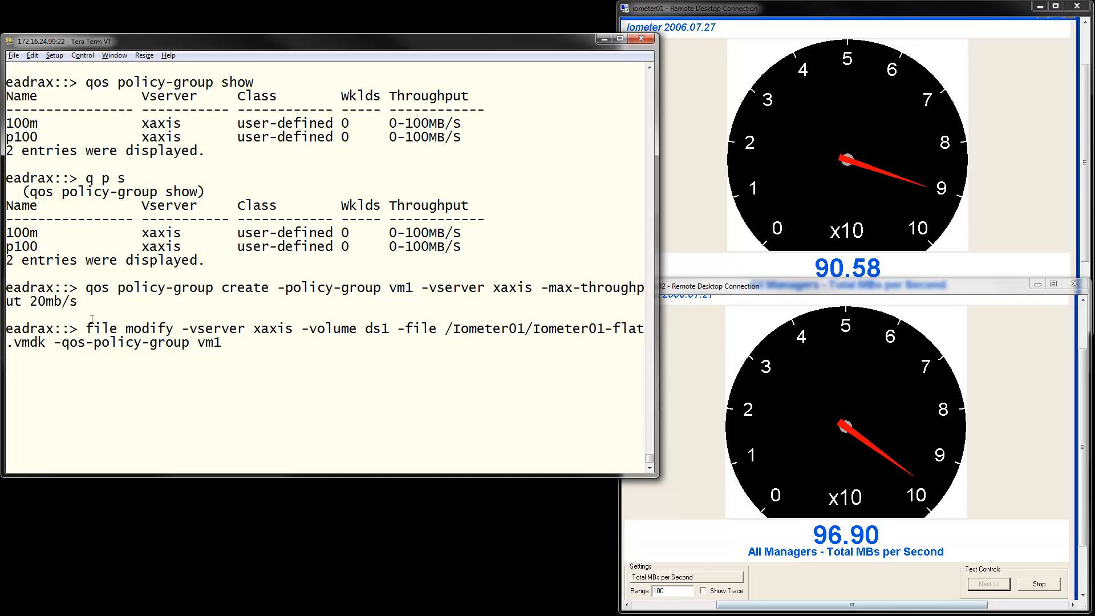
pyautogui.press('Return')
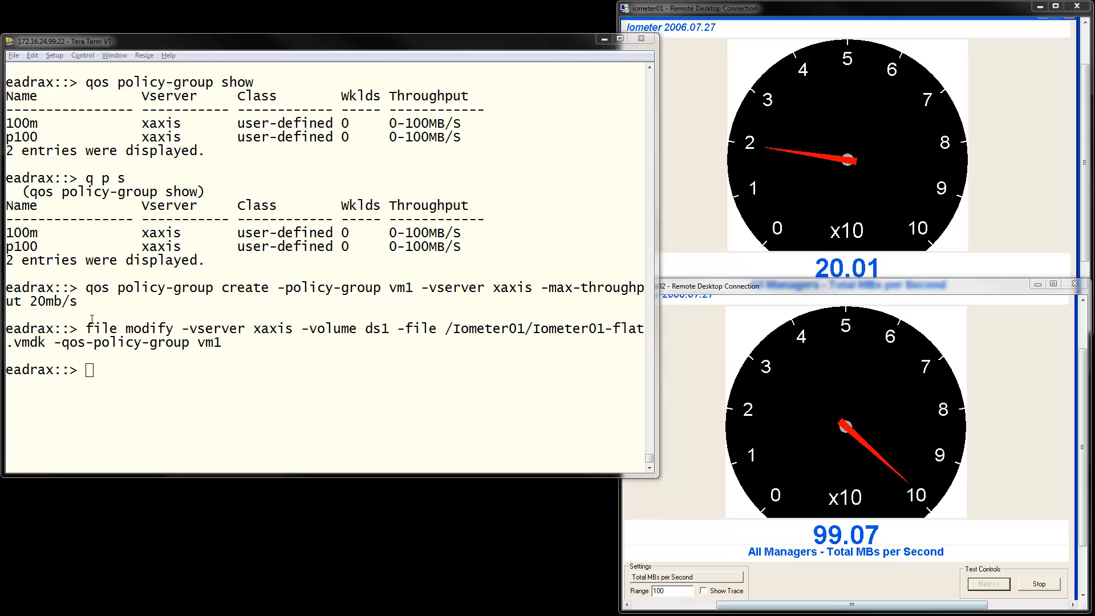
pyautogui.rightClick(92, 319)
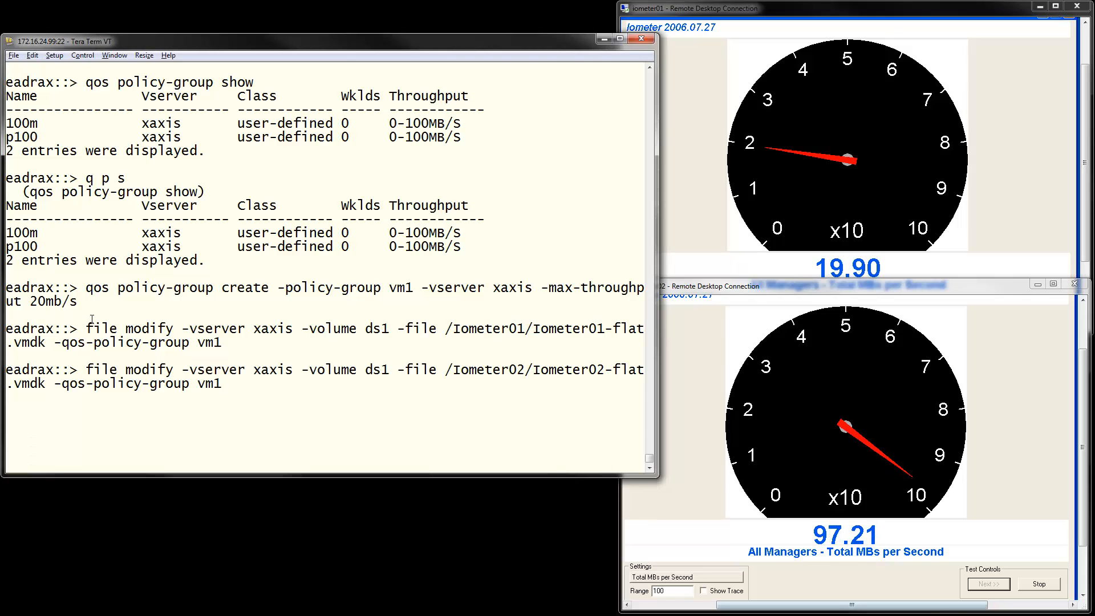
pyautogui.moveTo(453, 369); pyautogui.dragTo(606, 369)
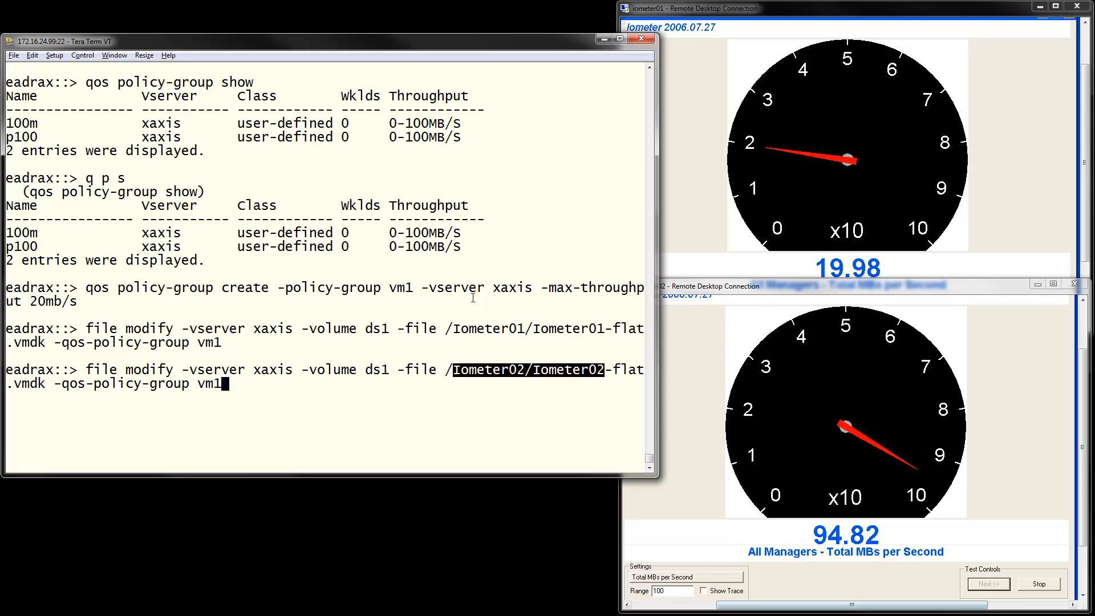
pyautogui.press('Return')
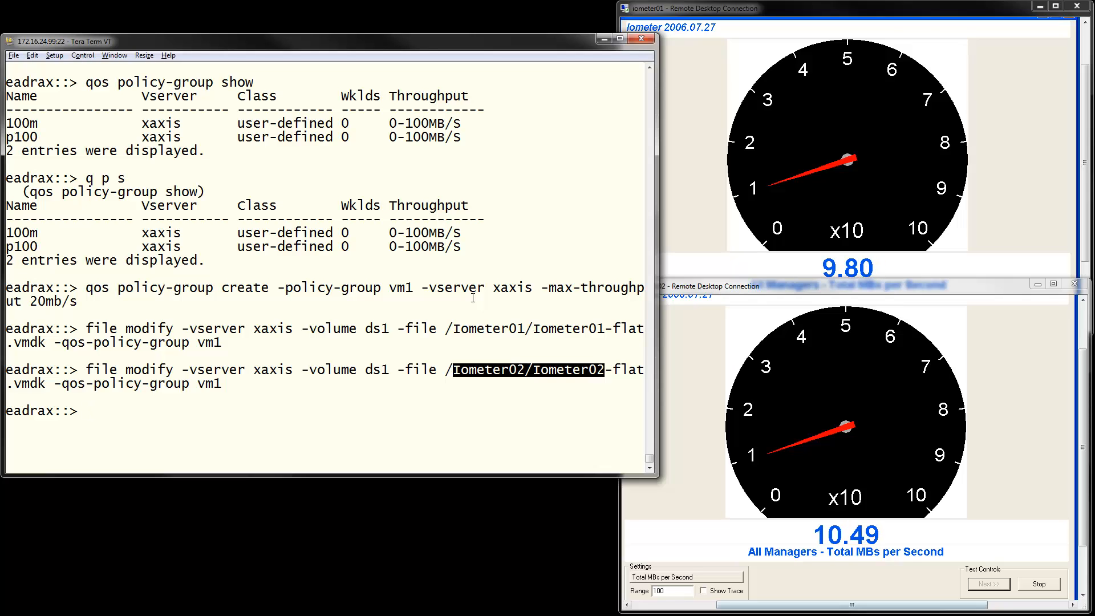
# Step: List the QoS policy groups again with "q p s" and highlight vm1's workload count and throughput limit
pyautogui.write('q p s')
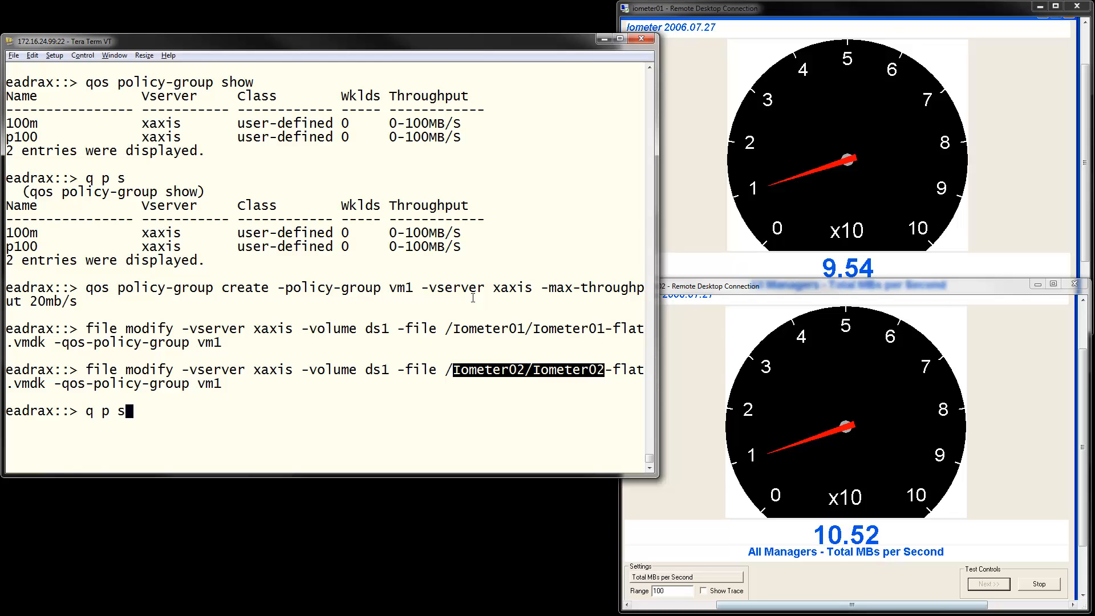
pyautogui.press('Return')
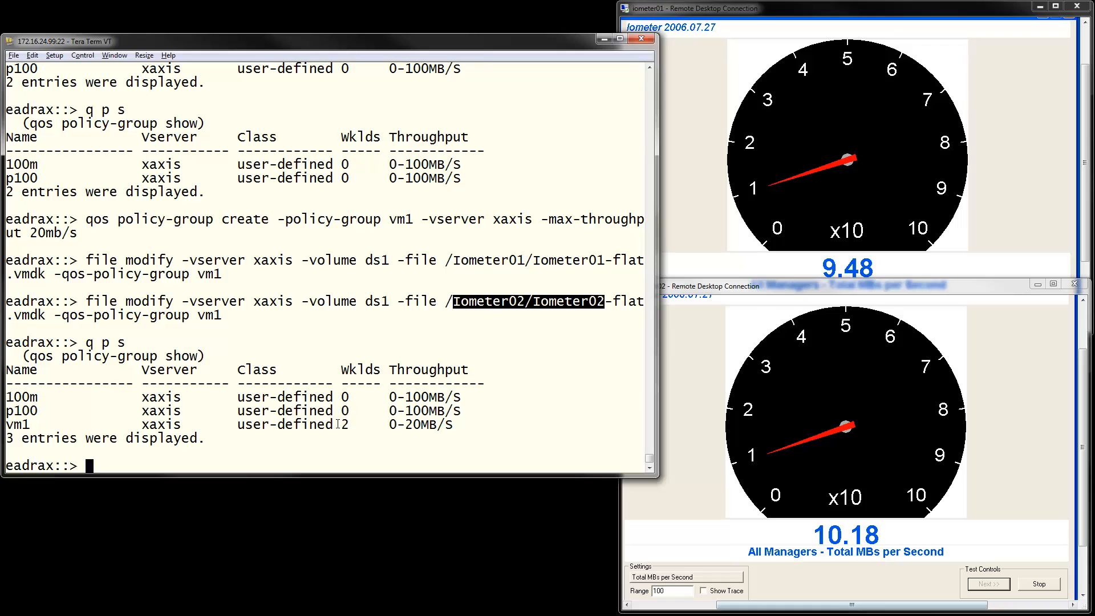
pyautogui.moveTo(335, 424); pyautogui.dragTo(461, 423)
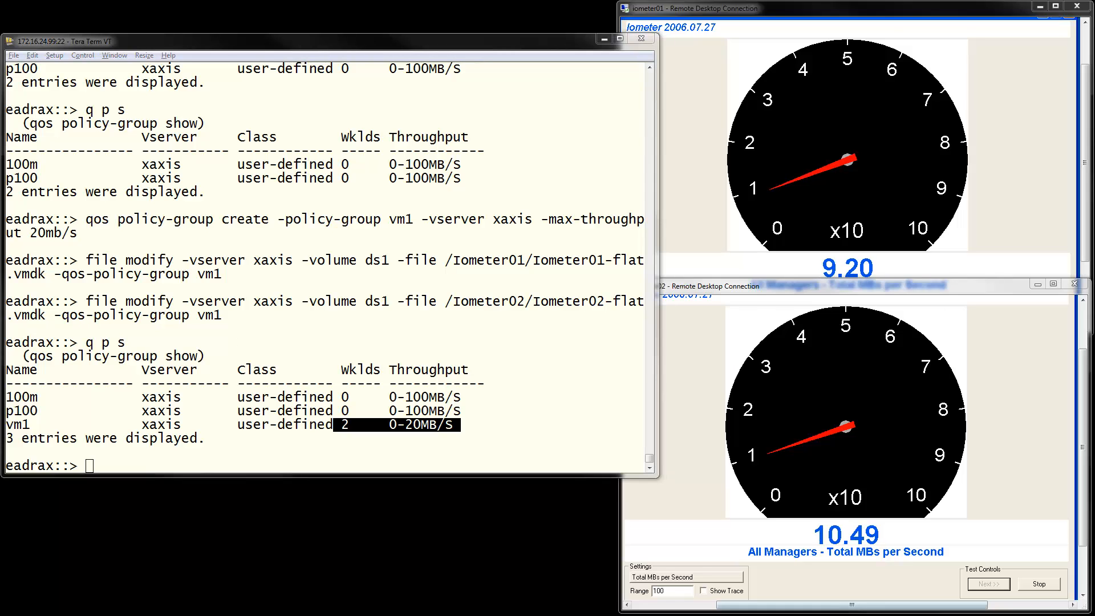
# Step: Create QoS policy group vm2 on vserver xaxis with a 20mb/s maximum throughput and assign /Iometer02/Iometer02-flat.vmdk on volume ds1 to it
pyautogui.rightClick(225, 338)
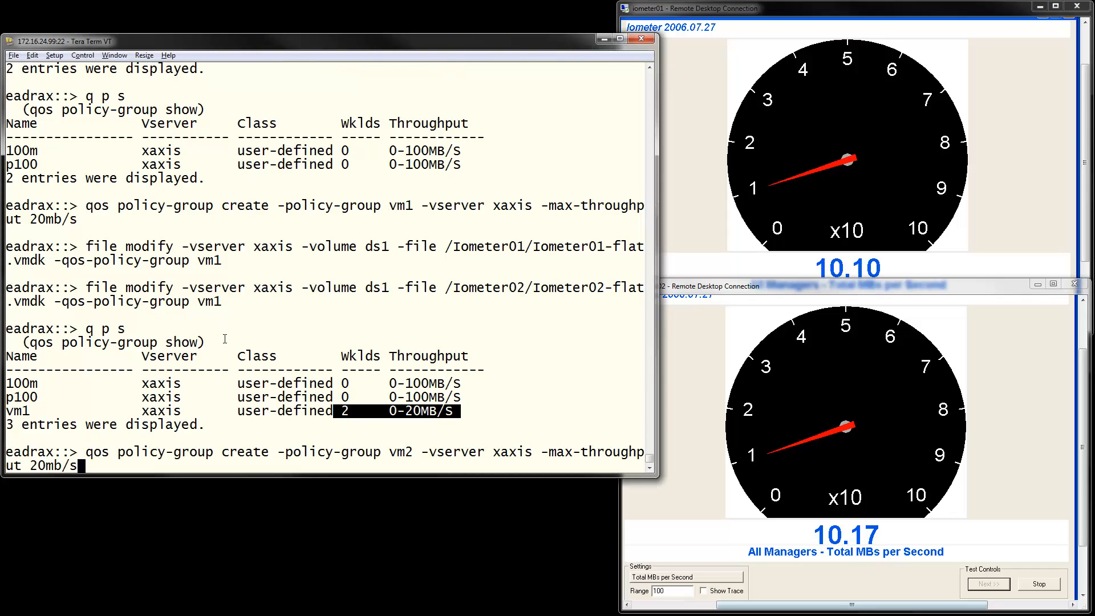
pyautogui.press('Return')
pyautogui.write('q p s')
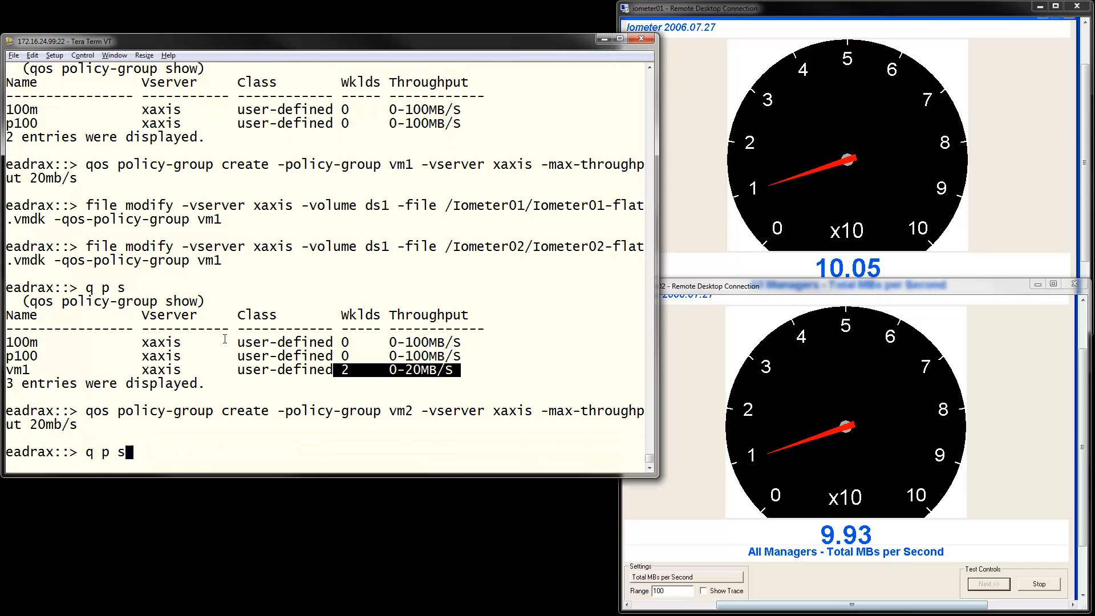
pyautogui.press('BackSpace')
pyautogui.press('BackSpace')
pyautogui.press('BackSpace')
pyautogui.press('BackSpace')
pyautogui.press('BackSpace')
pyautogui.rightClick(224, 339)
pyautogui.press('Return')
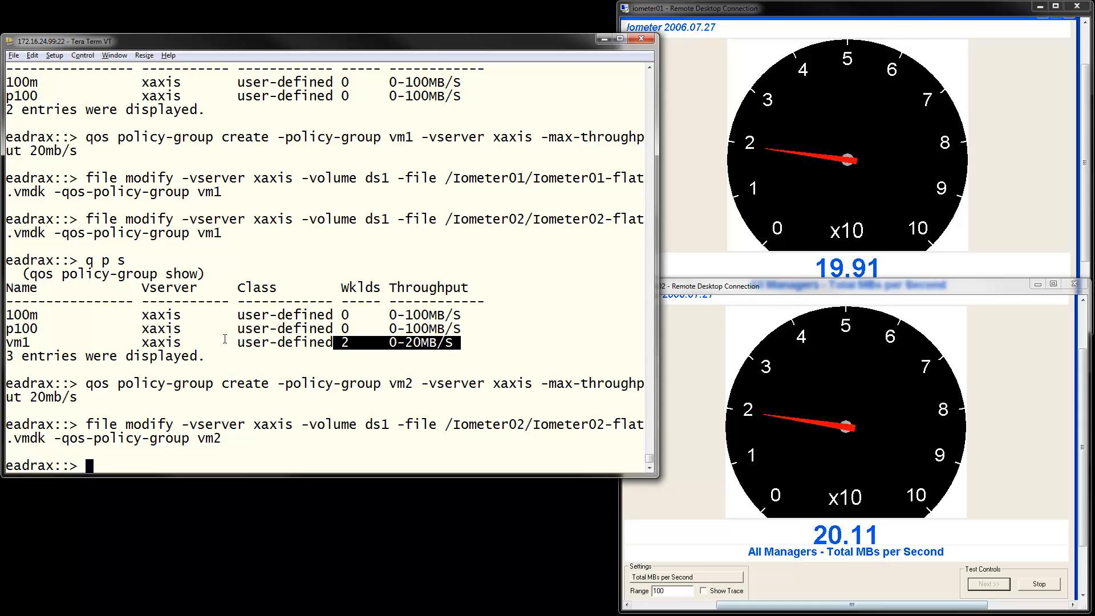
# Step: Set the QoS policy group to none for Iometer02-flat.vmdk and for Iometer01-flat.vmdk on volume ds1
pyautogui.press('Up')
pyautogui.press('BackSpace')
pyautogui.press('BackSpace')
pyautogui.press('BackSpace')
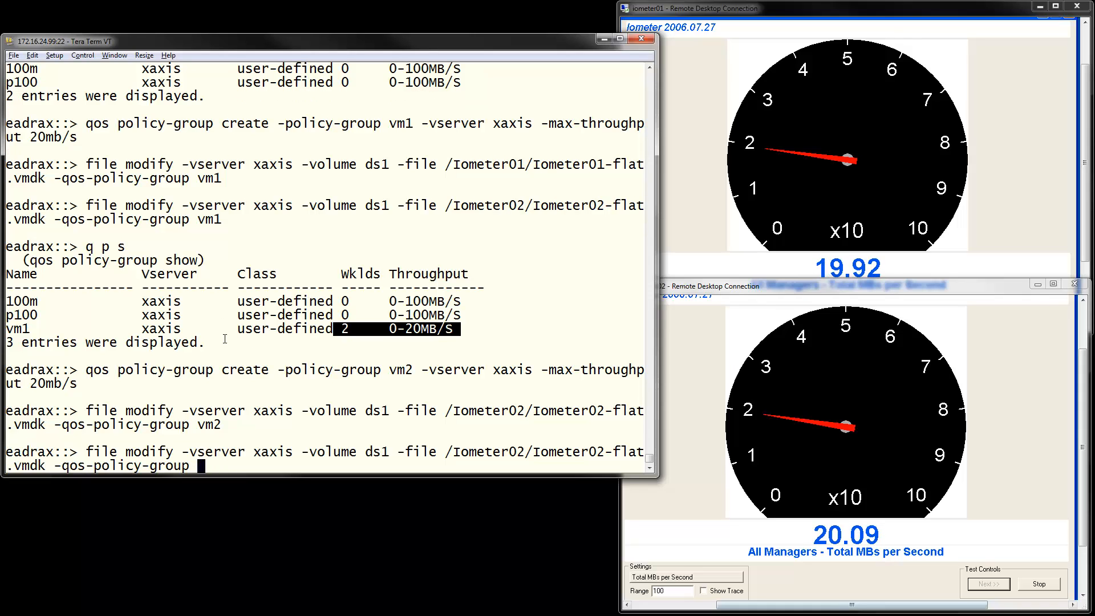
pyautogui.write('none')
pyautogui.press('Return')
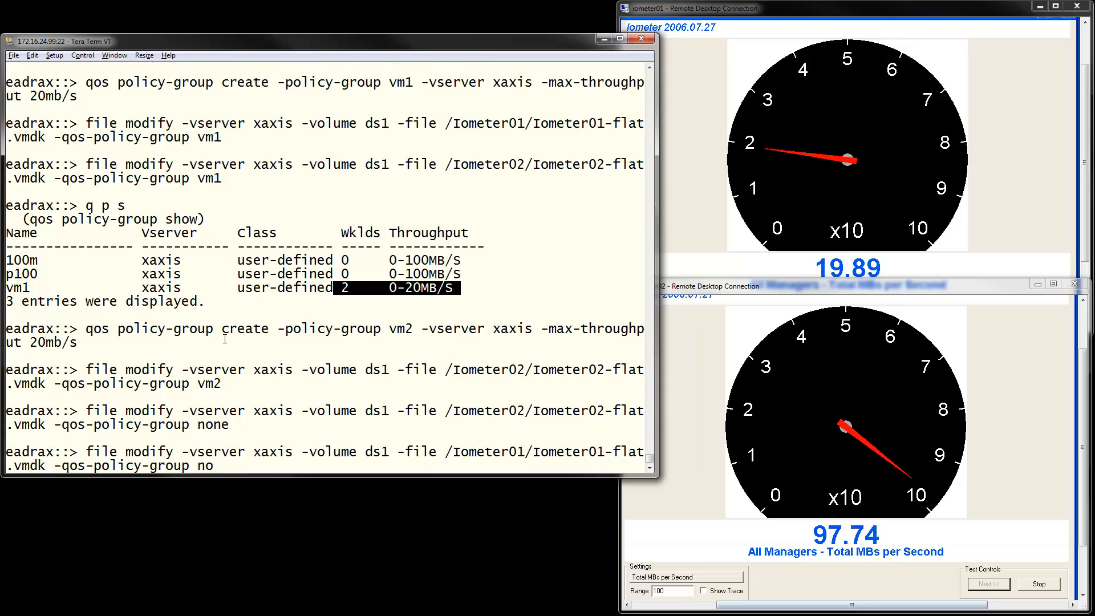
pyautogui.write('ne')
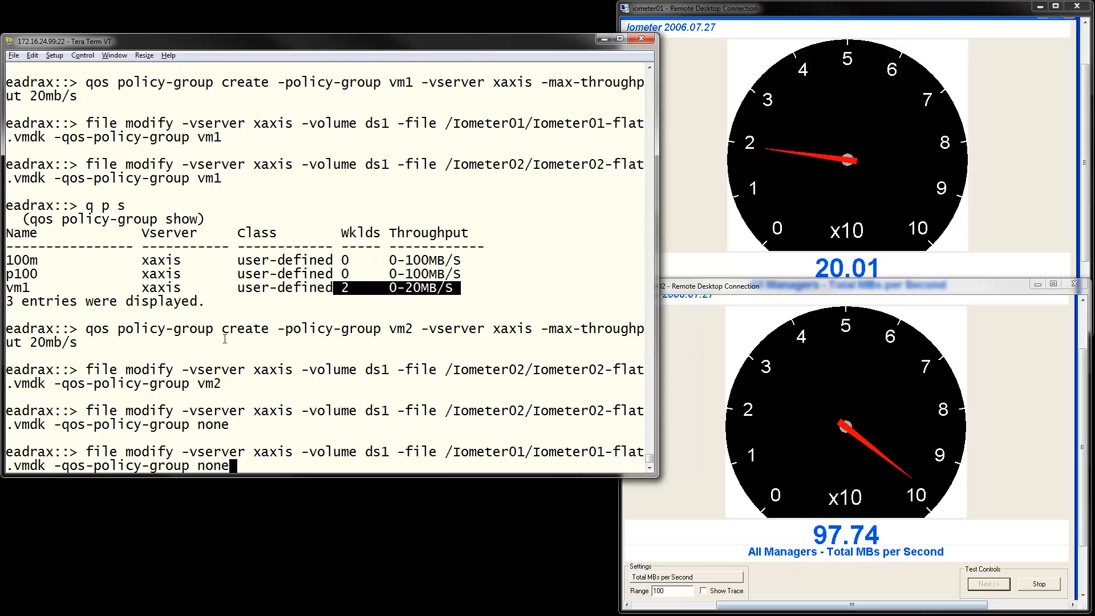
pyautogui.press('Return')
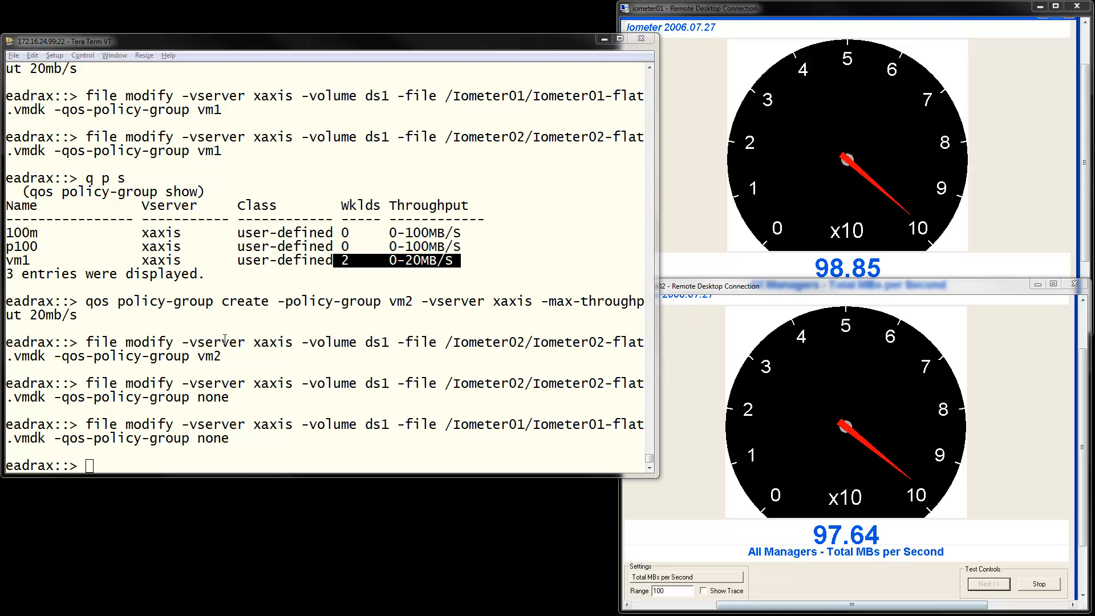
# Step: Apply QoS policy group vm1 to the whole volume ds1 on vserver xaxis, and reset the volume's policy group to none
pyautogui.rightClick(330, 326)
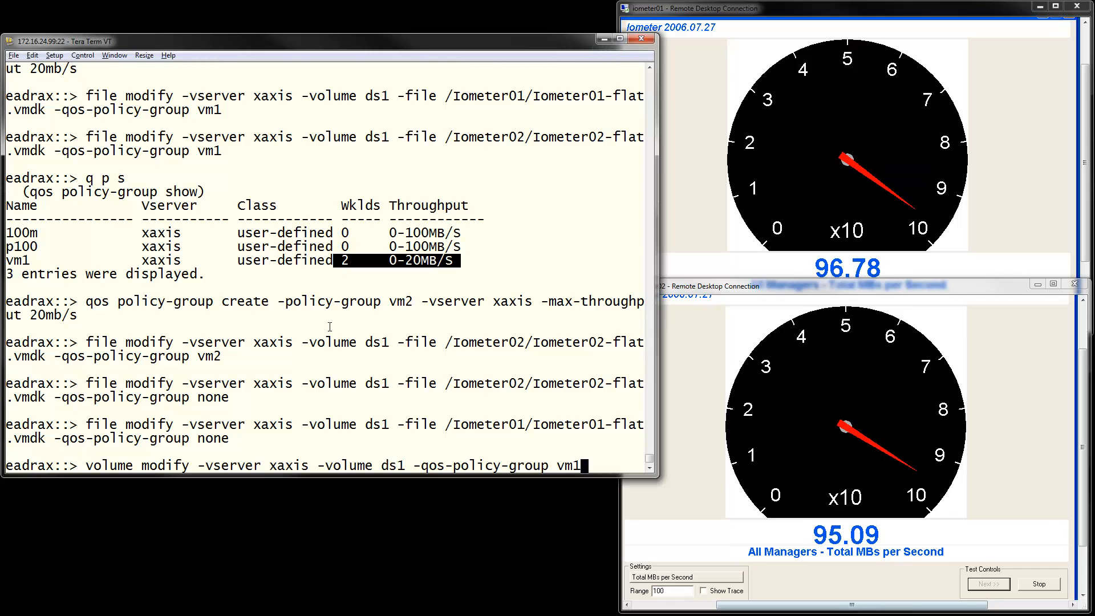
pyautogui.press('Return')
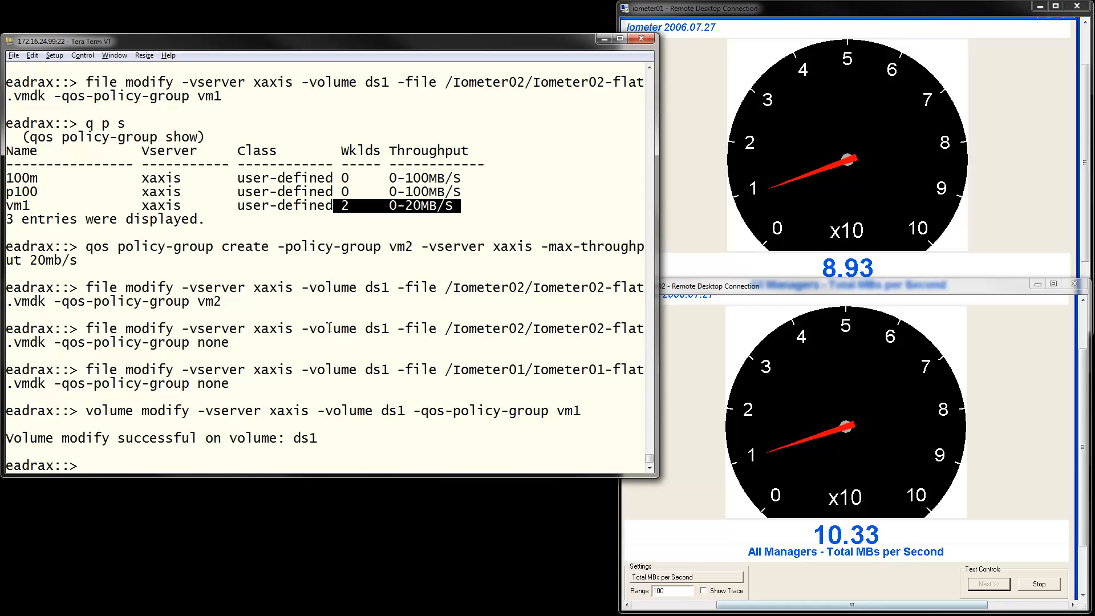
pyautogui.press('Up')
pyautogui.press('BackSpace')
pyautogui.press('BackSpace')
pyautogui.press('BackSpace')
pyautogui.write('none')
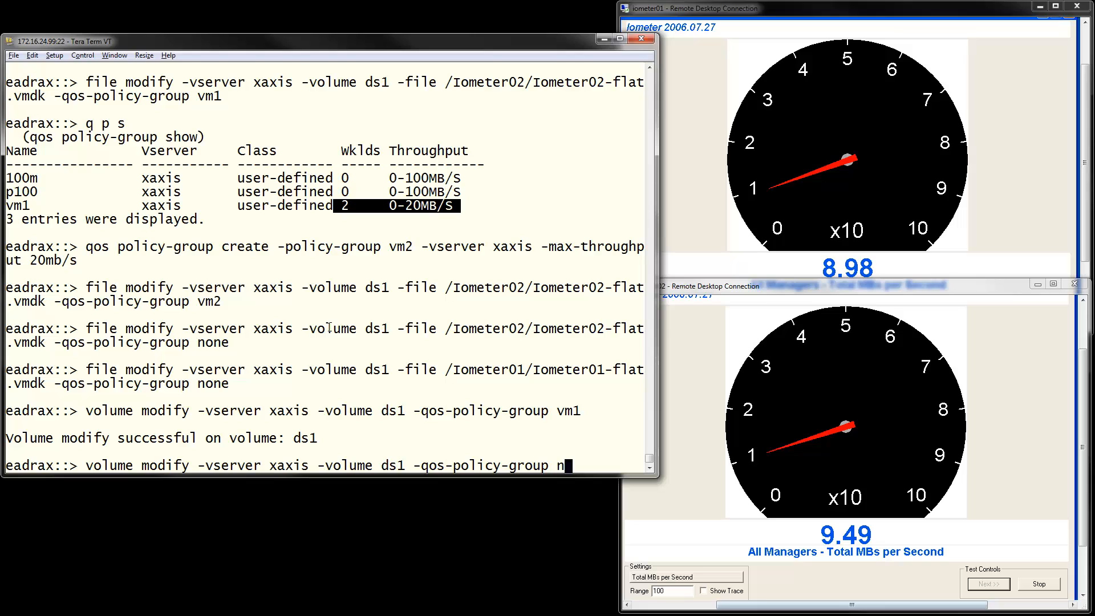
pyautogui.press('Return')
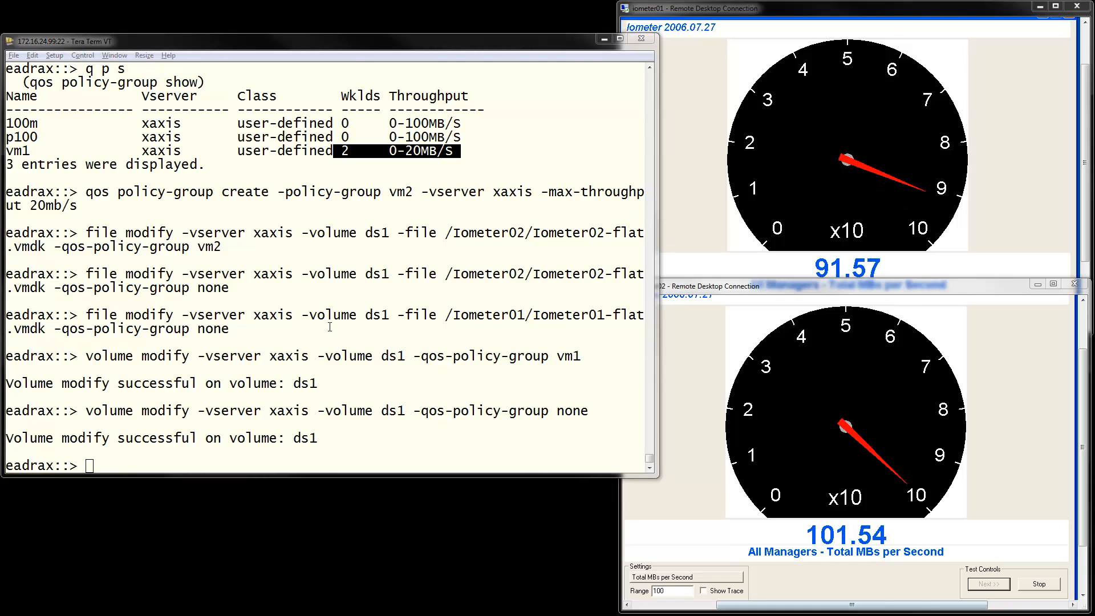
# Step: Apply QoS policy group p100 to the whole vserver xaxis, and reset the vserver's policy group to none
pyautogui.rightClick(330, 327)
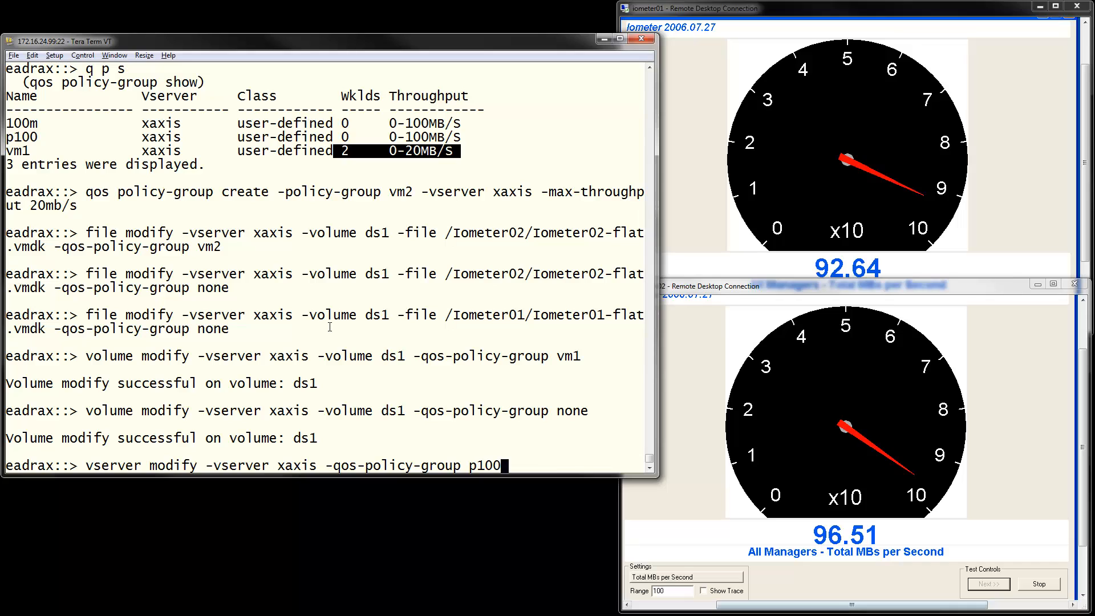
pyautogui.press('Return')
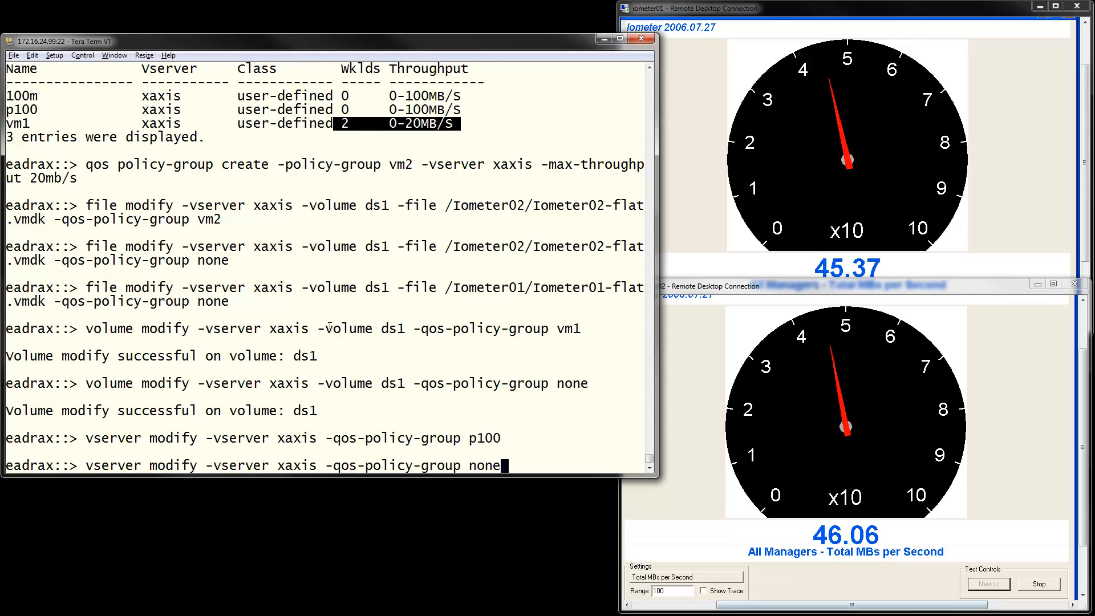
pyautogui.press('Return')
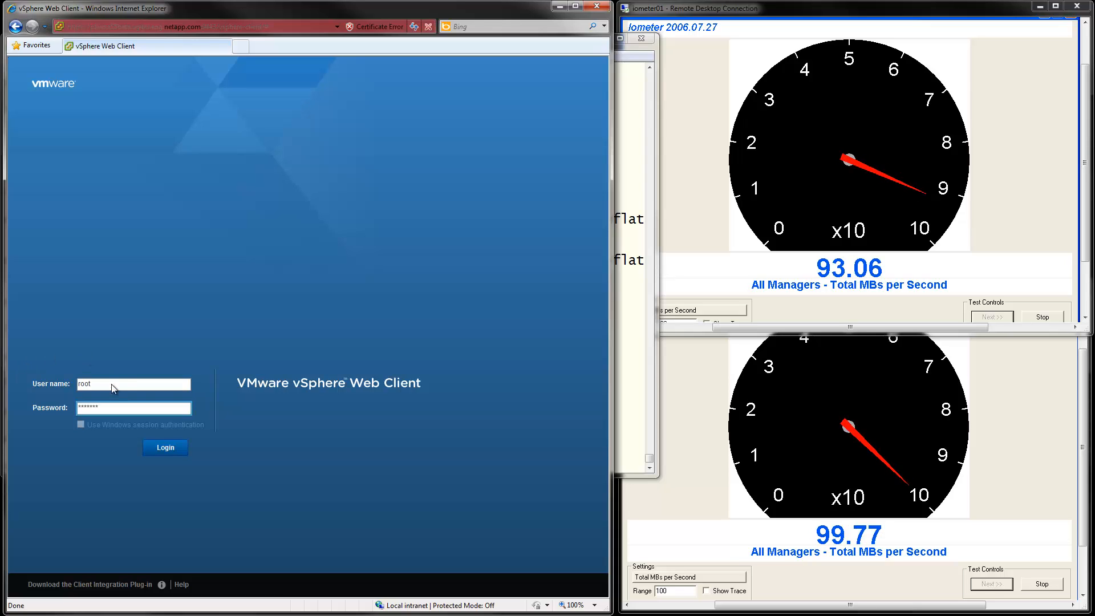
# Step: Switch to the vSphere Web Client, log in and open the Hosts and Clusters inventory
pyautogui.press('Return')
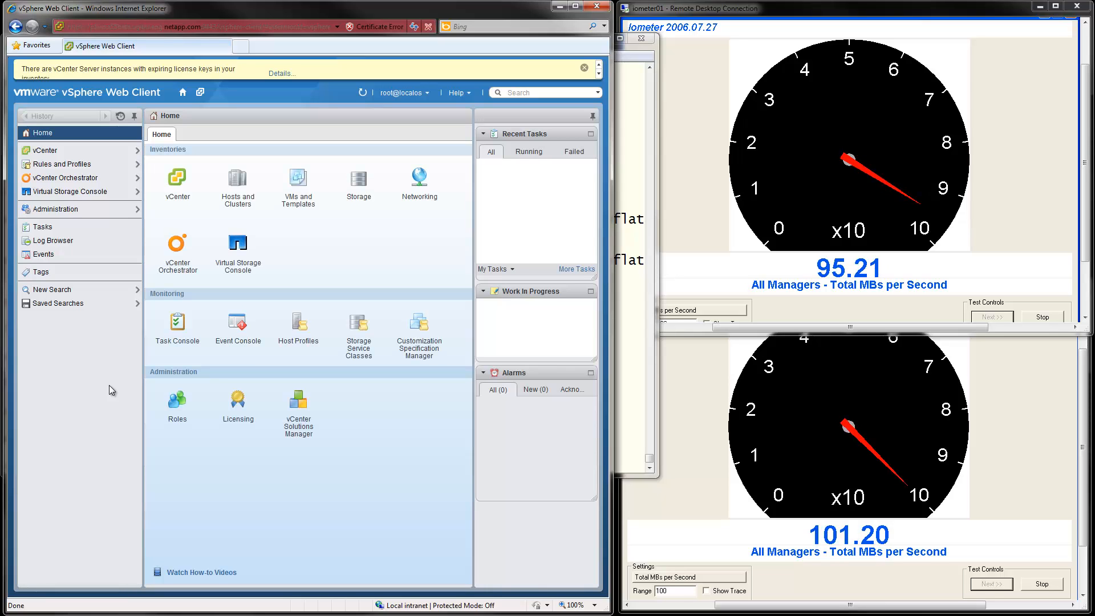
pyautogui.click(238, 182)
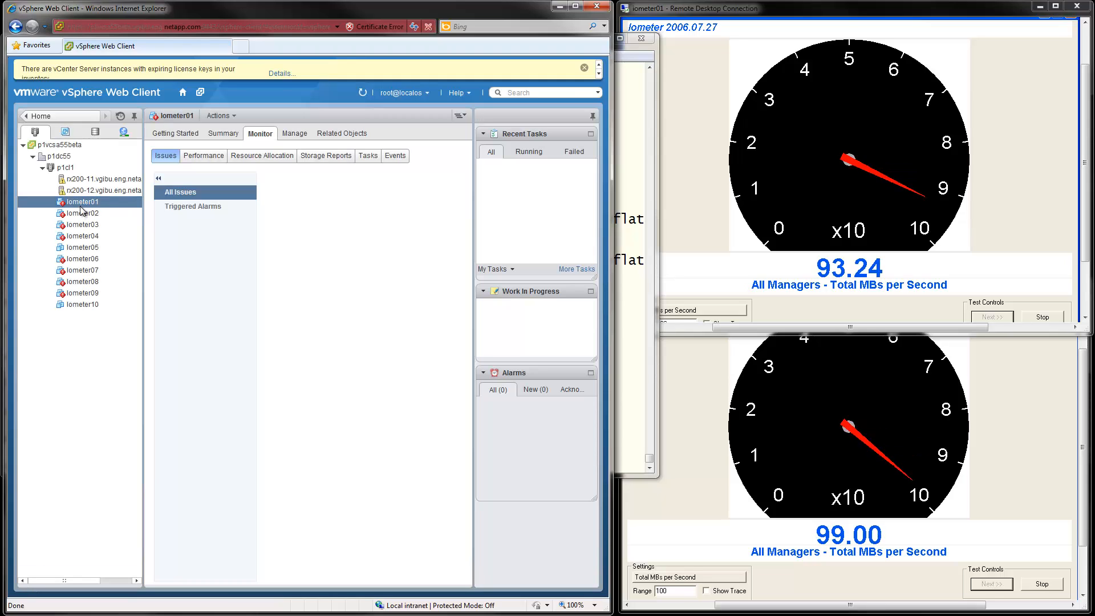
# Step: Set the NetApp VSC Quality of Service limit for virtual machine Iometer01 to 500 IOPS
pyautogui.rightClick(84, 206)
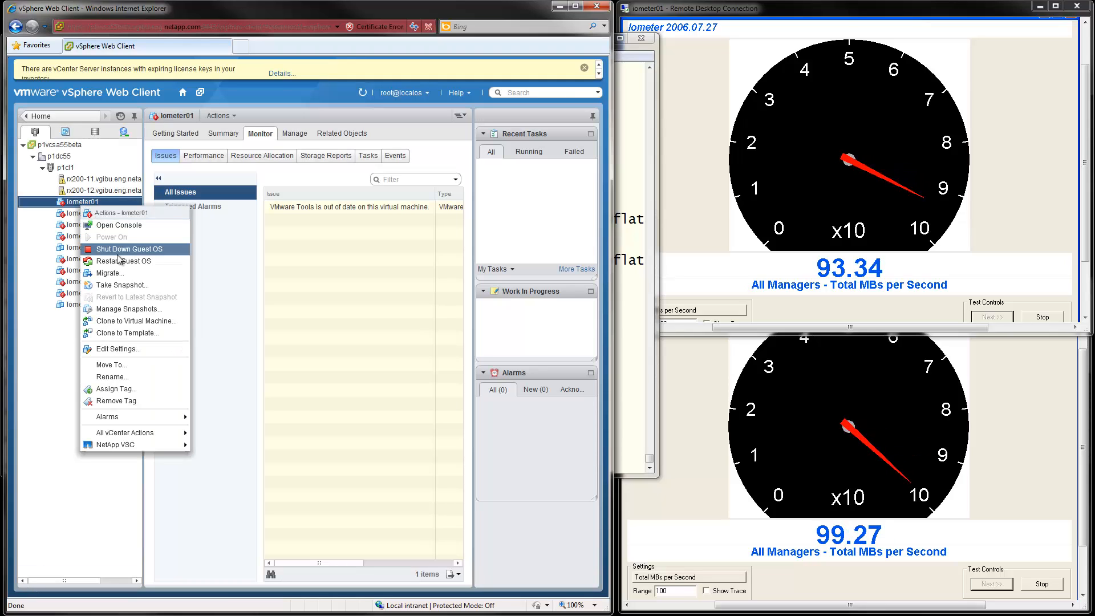
pyautogui.moveTo(133, 445)
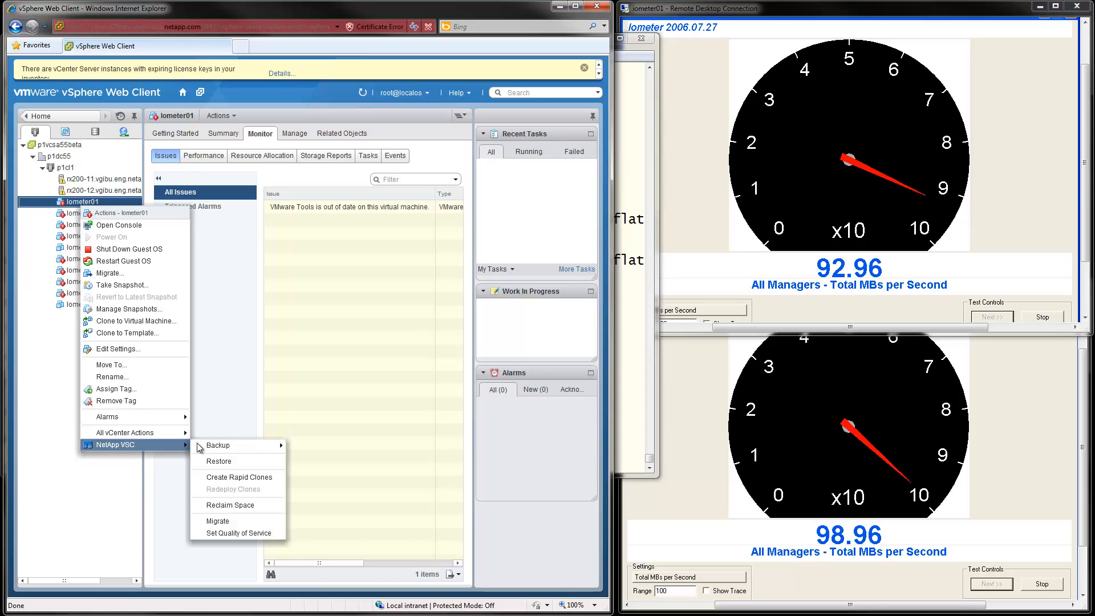
pyautogui.click(234, 534)
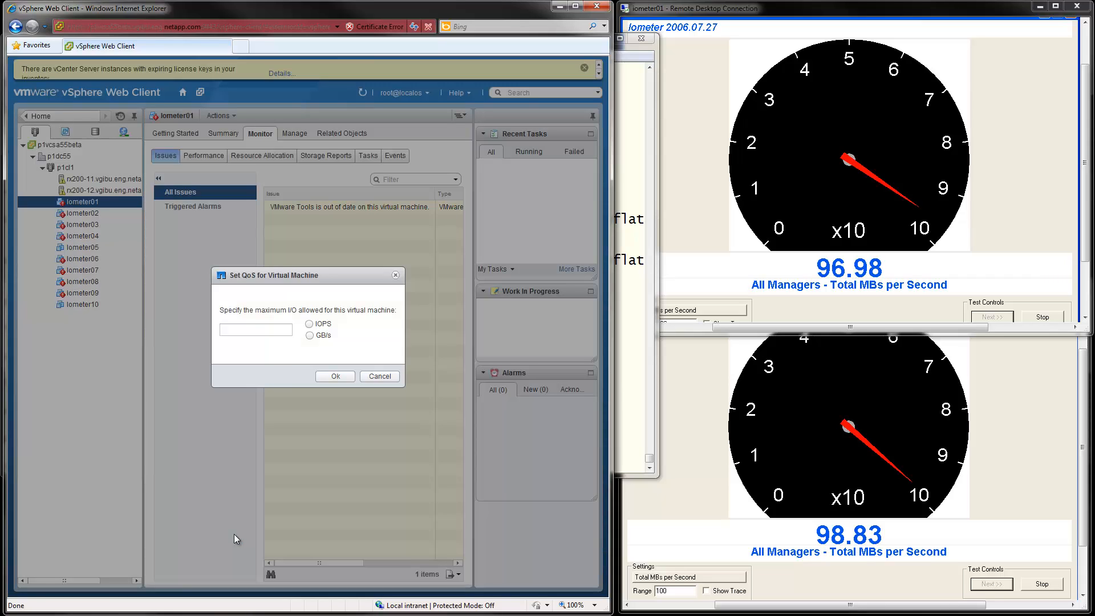
pyautogui.click(275, 329)
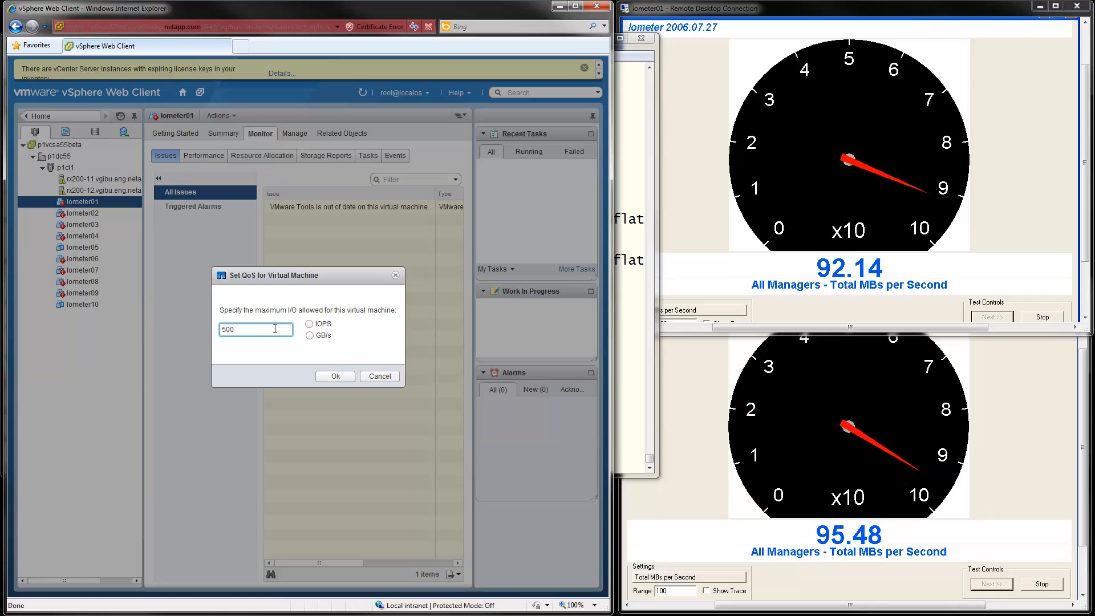
pyautogui.click(309, 324)
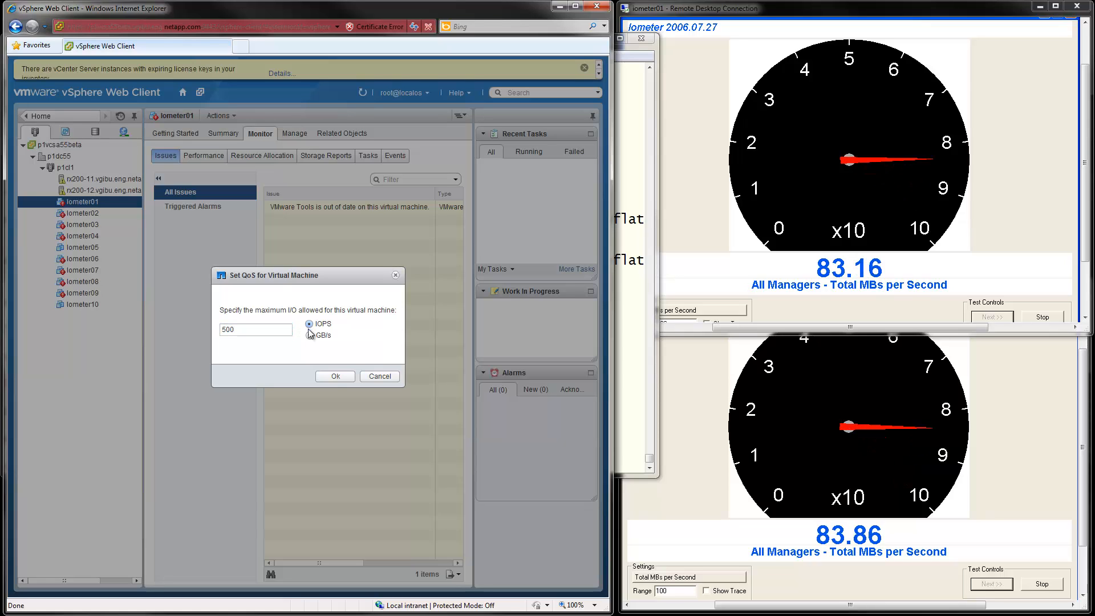
pyautogui.click(336, 376)
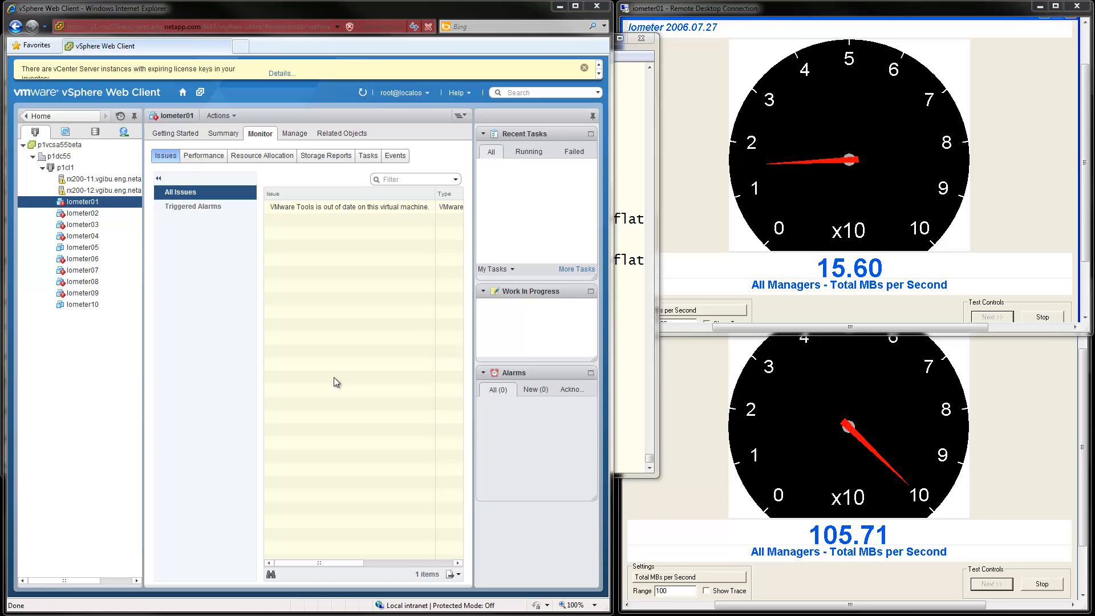